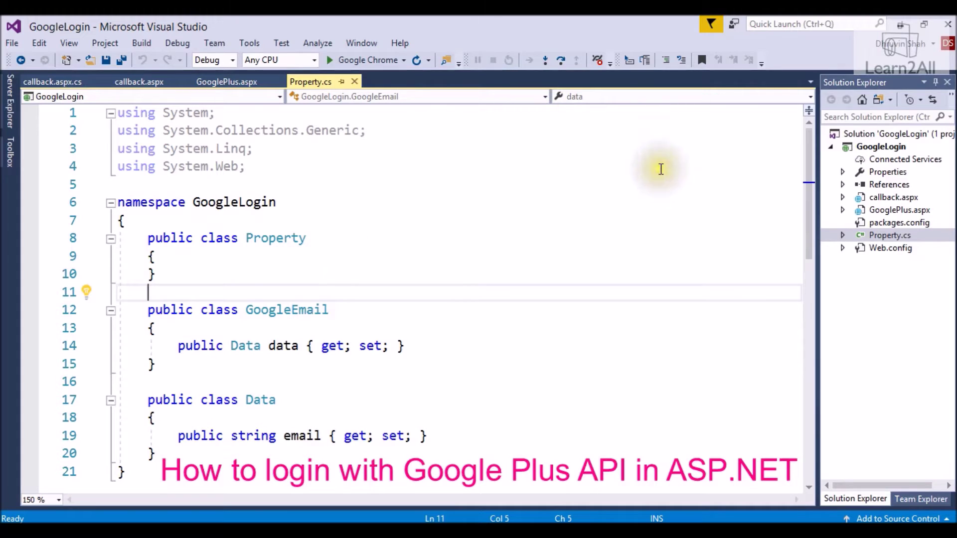
Open GooglePlus.aspx, callback.aspx and Property.cs from Solution Explorer
left_click(890, 210)
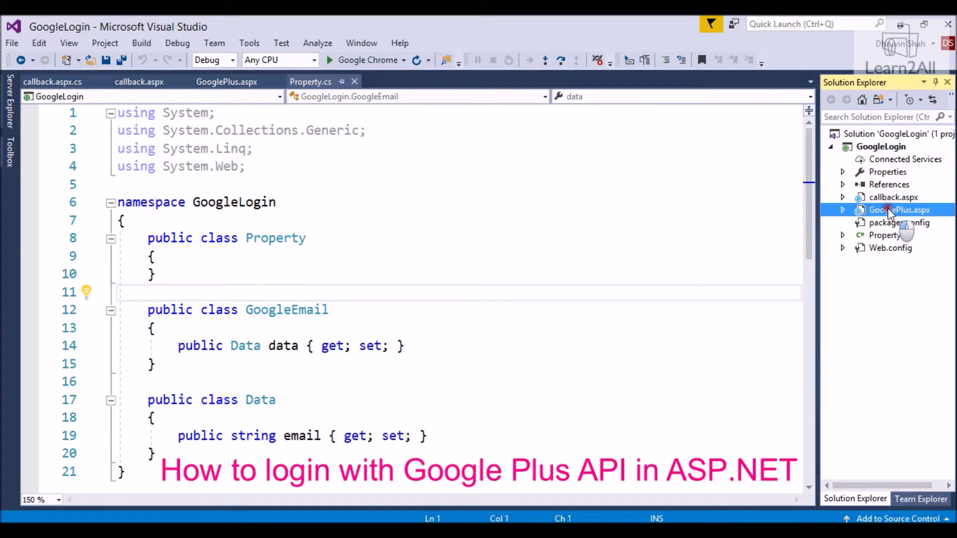
double_click(888, 209)
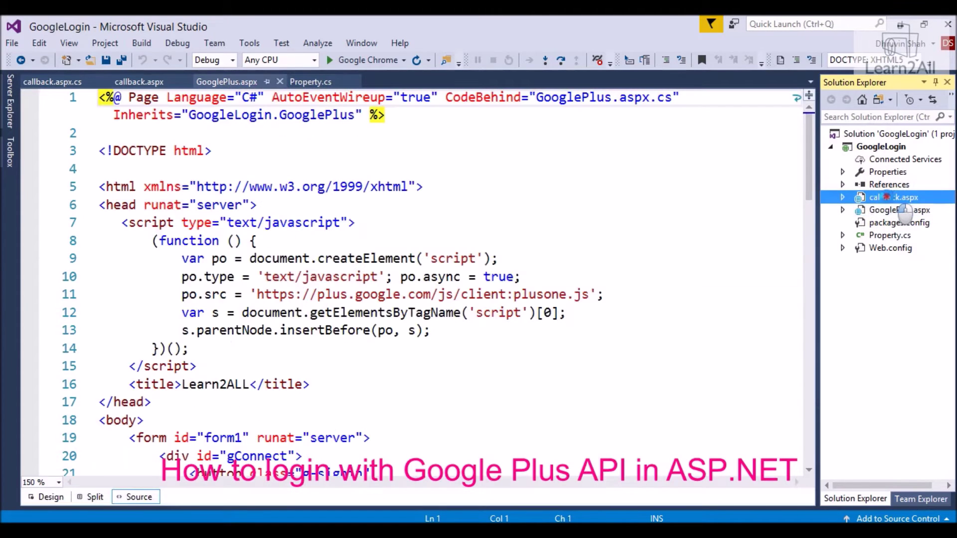
double_click(885, 196)
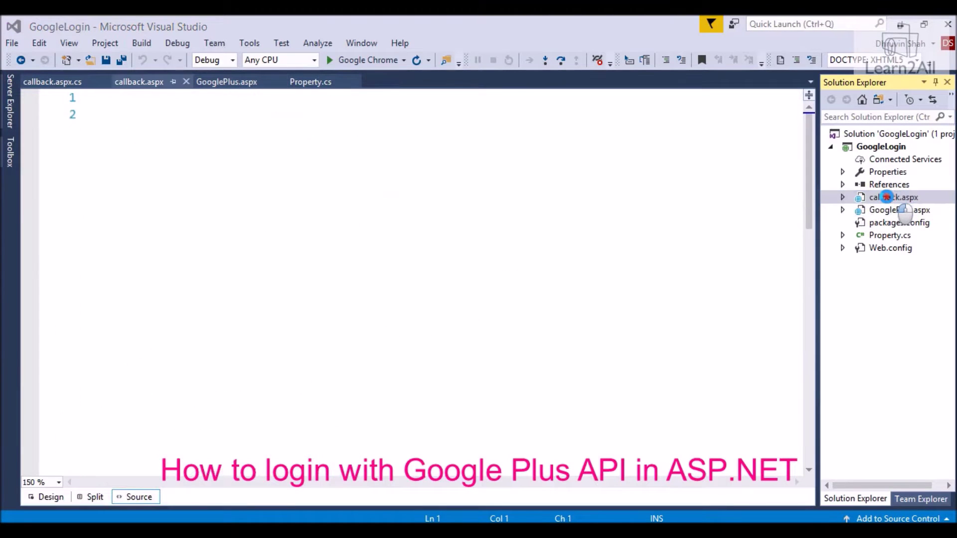
double_click(894, 237)
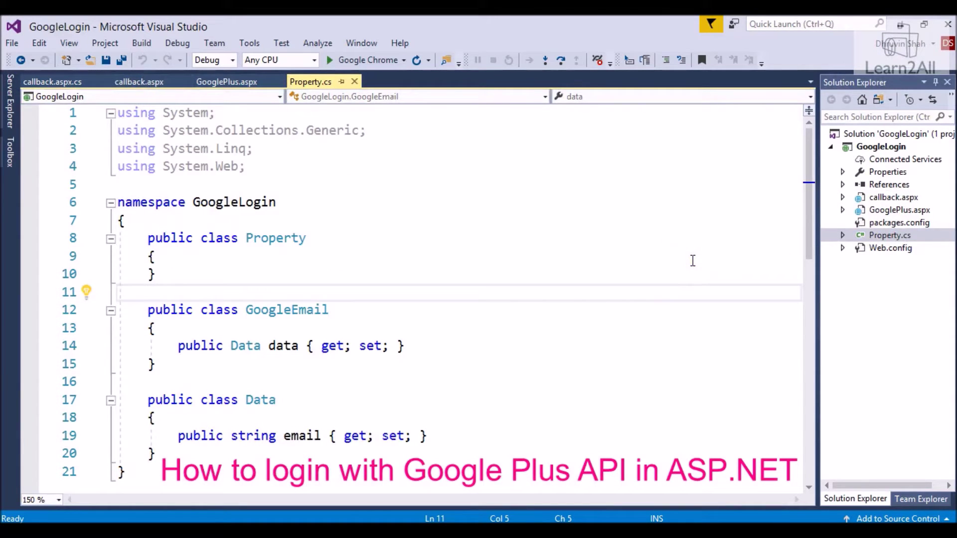
Review the GoogleEmail and Data classes in Property.cs, then return to GooglePlus.aspx
left_click(279, 310)
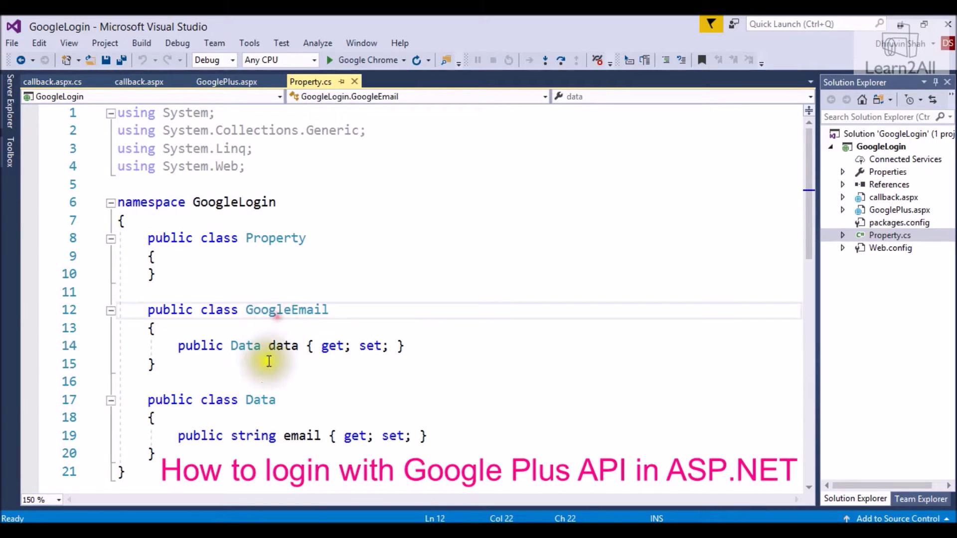
left_click(269, 400)
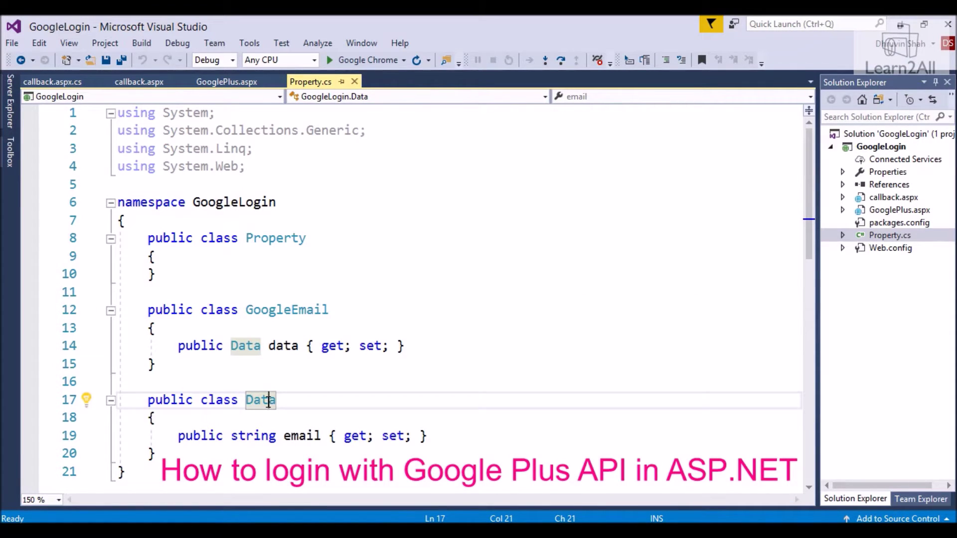
key("ctrl+Tab")
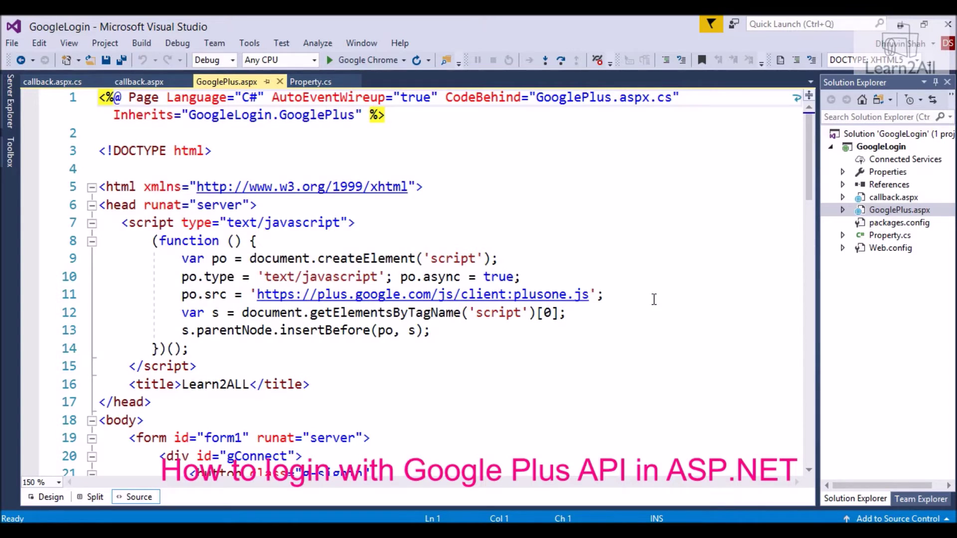
Review the page-head script, highlighting the client id, access type and plusone.js address
left_click(369, 221)
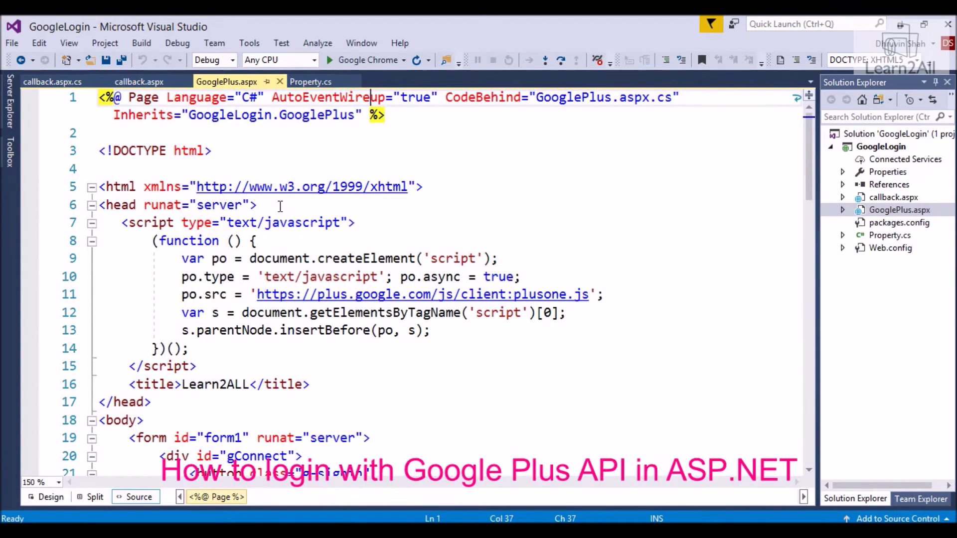
scroll(280, 205, "down", 4)
left_click_drag(190, 233, 319, 232)
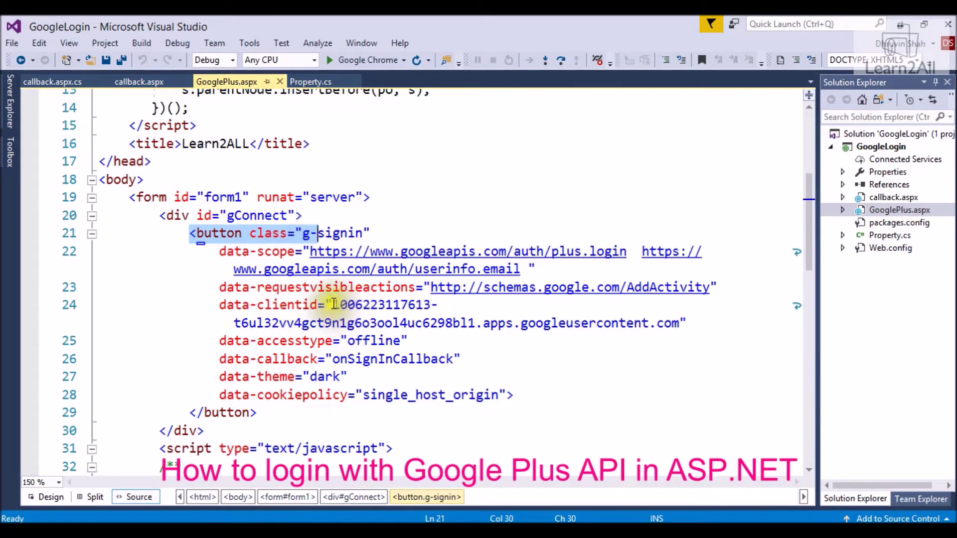
left_click_drag(332, 305, 581, 337)
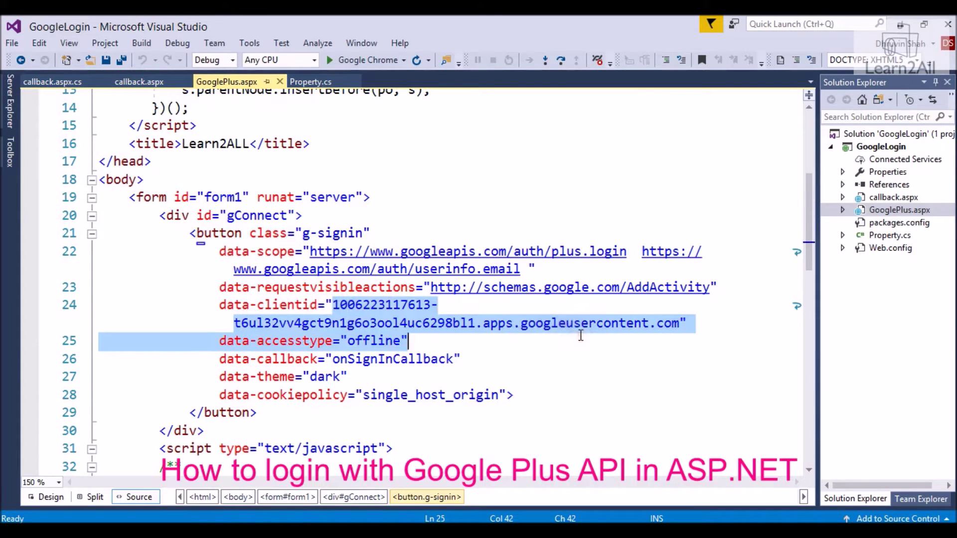
key("Up")
key("Up")
key("Up")
key("Up")
key("Up")
key("Up")
key("Up")
key("Up")
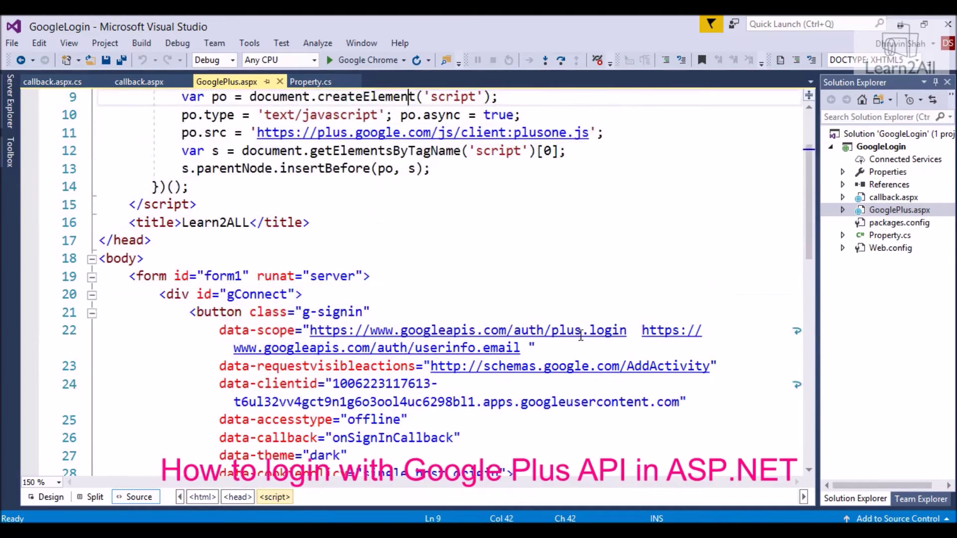
key("Up")
key("Up")
key("Up")
key("Up")
key("Up")
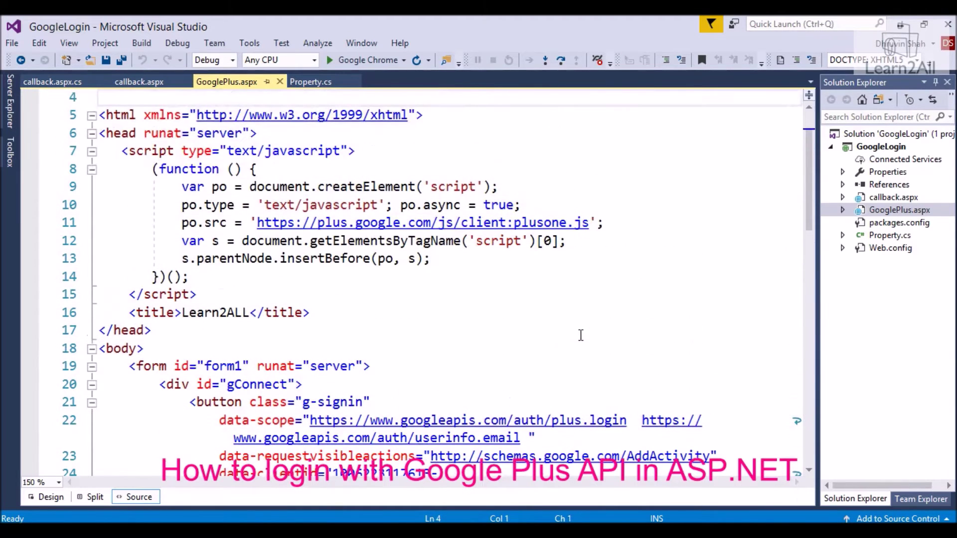
left_click(493, 223)
left_click_drag(494, 221, 574, 223)
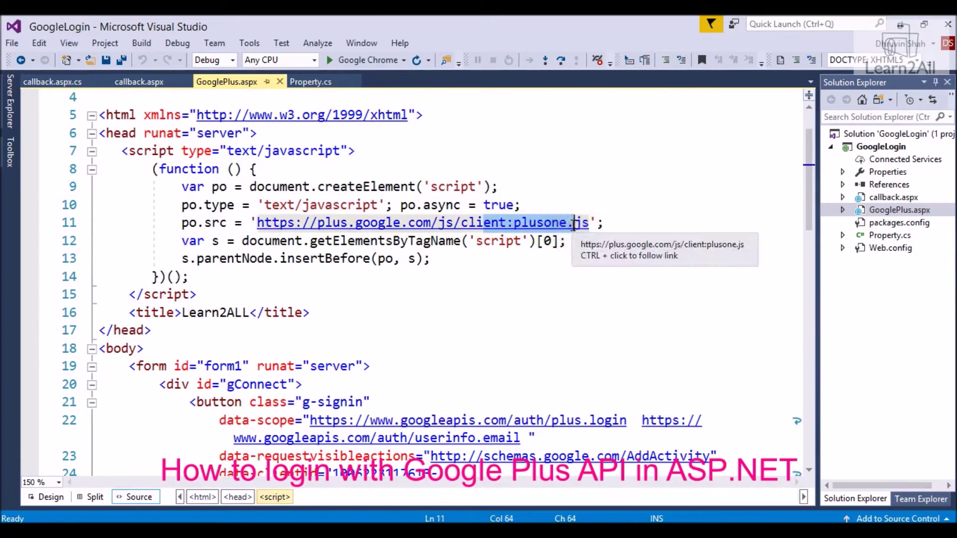
Read the sign-in button markup and onSignInCallback token check, then show callback.aspx.cs
key("Down")
key("Down")
key("Down")
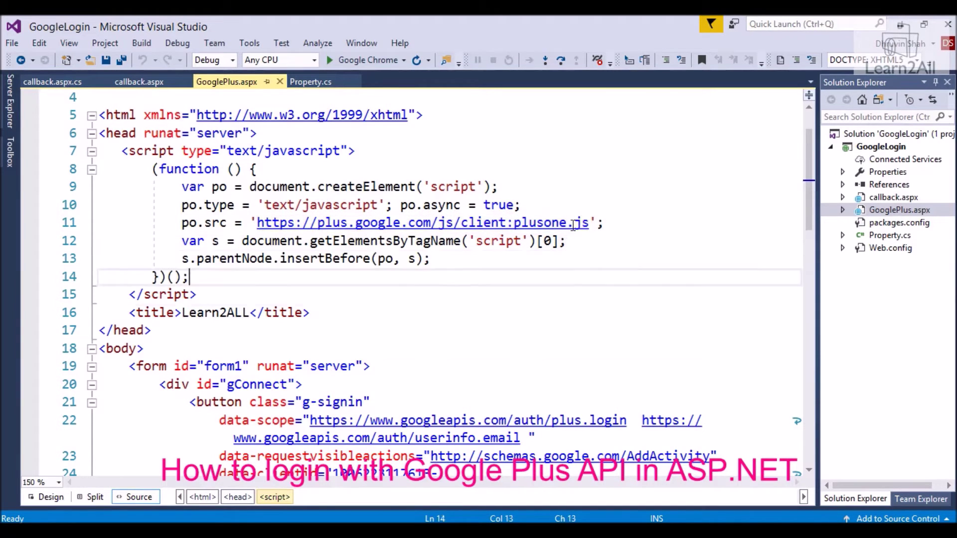
key("Down")
key("Down")
key("Down")
key("Down")
key("Down")
key("Down")
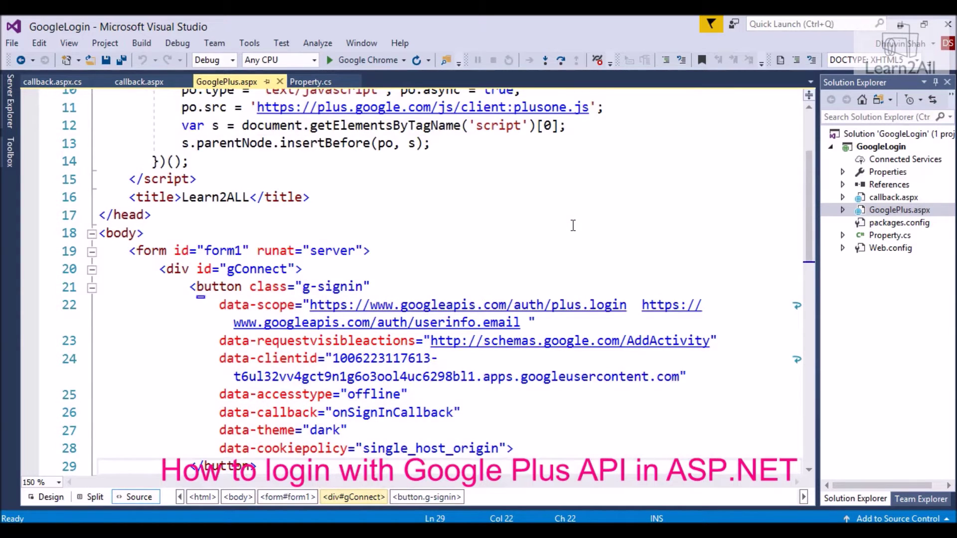
key("Down")
key("Down")
key("Down")
key("Down")
key("Down")
key("Down")
key("Down")
key("Down")
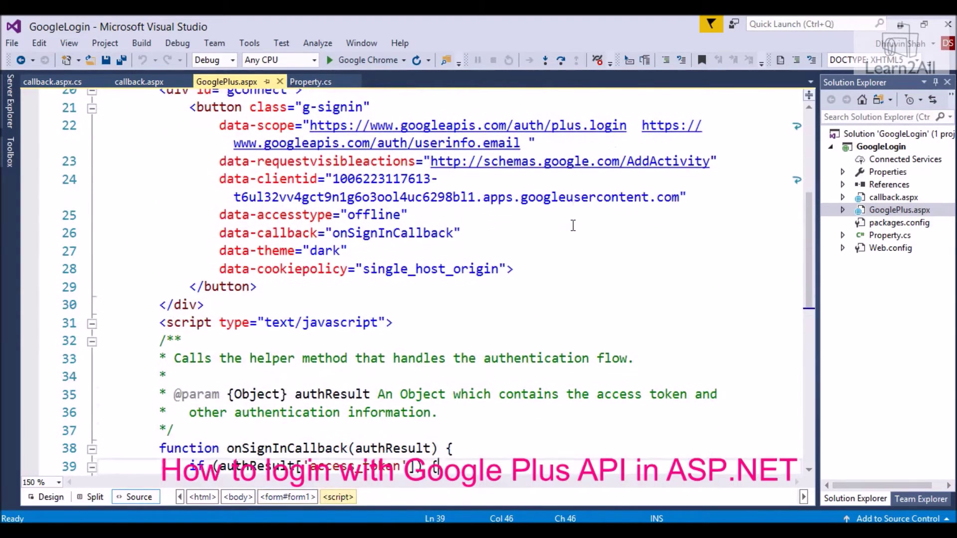
key("Down")
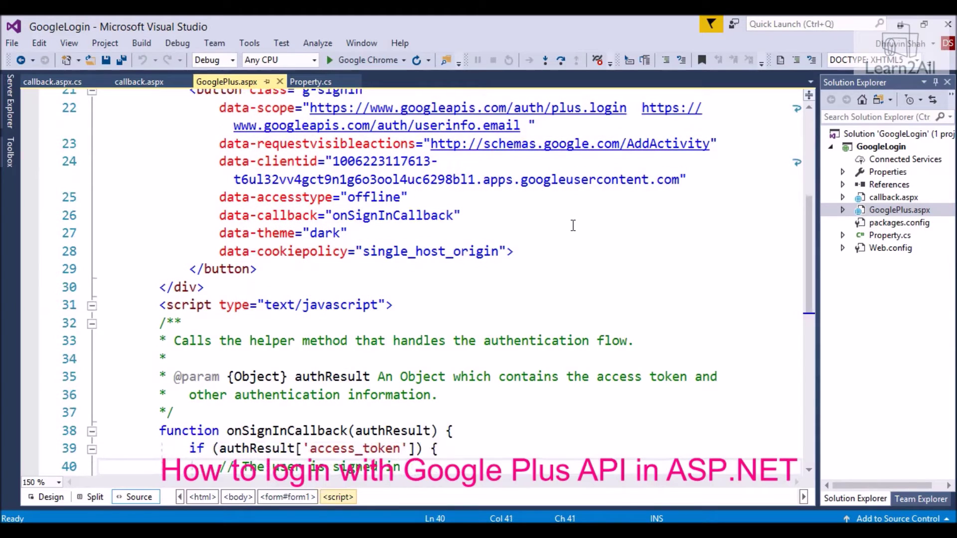
key("Down")
key("Down")
key("Down")
key("Down")
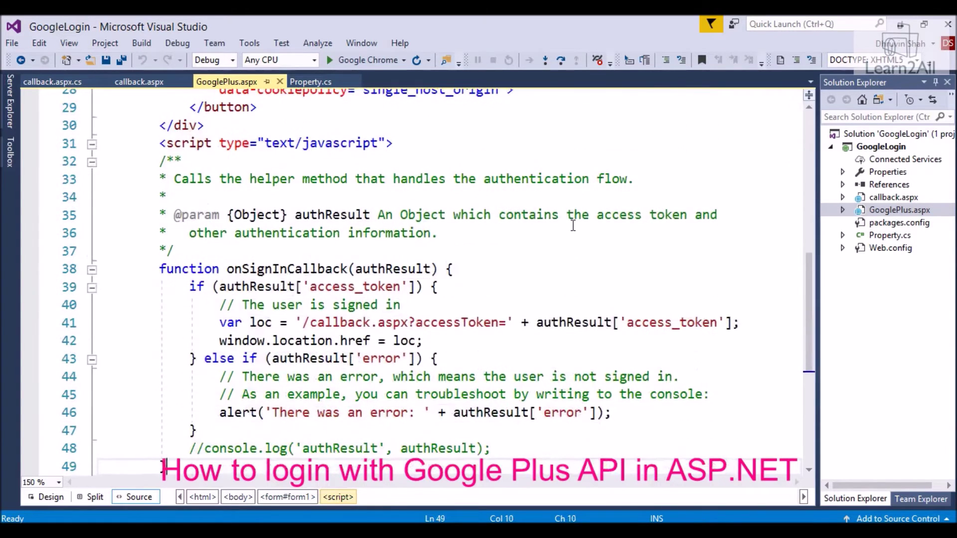
key("Down")
key("Down")
key("Down")
key("ctrl+Tab")
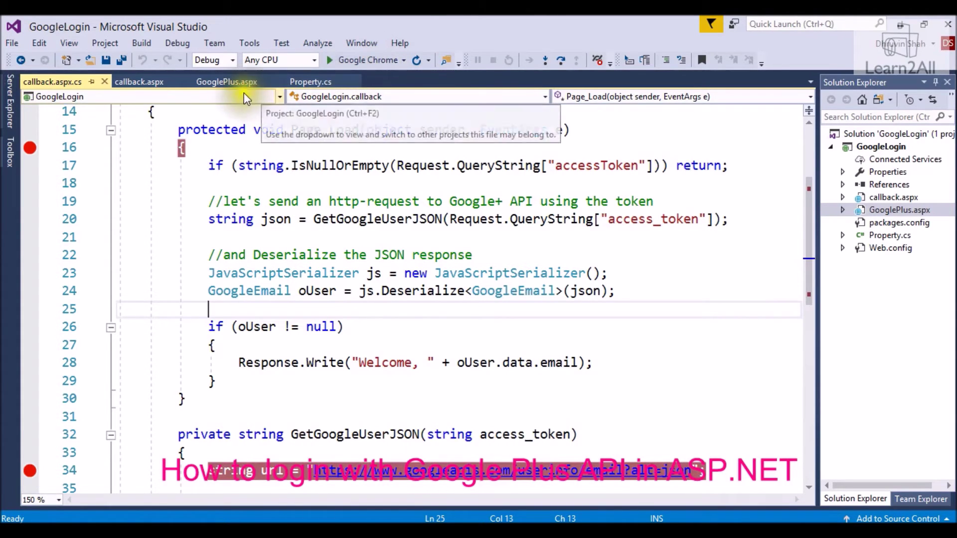
left_click(227, 82)
Debug in Chrome, sign in with Google, and QuickWatch the accessToken query value at the breakpoint
left_click(365, 63)
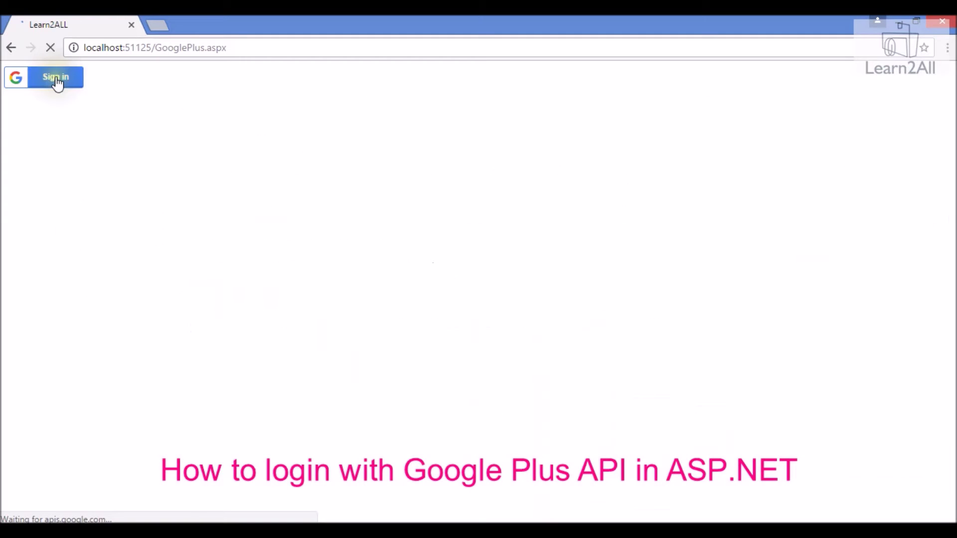
left_click(58, 78)
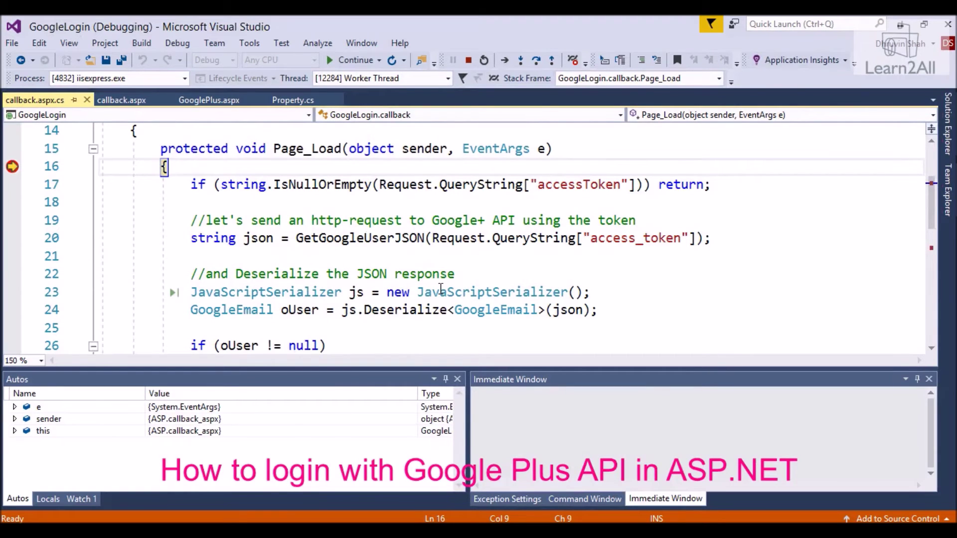
key("F10")
left_click_drag(379, 185, 634, 185)
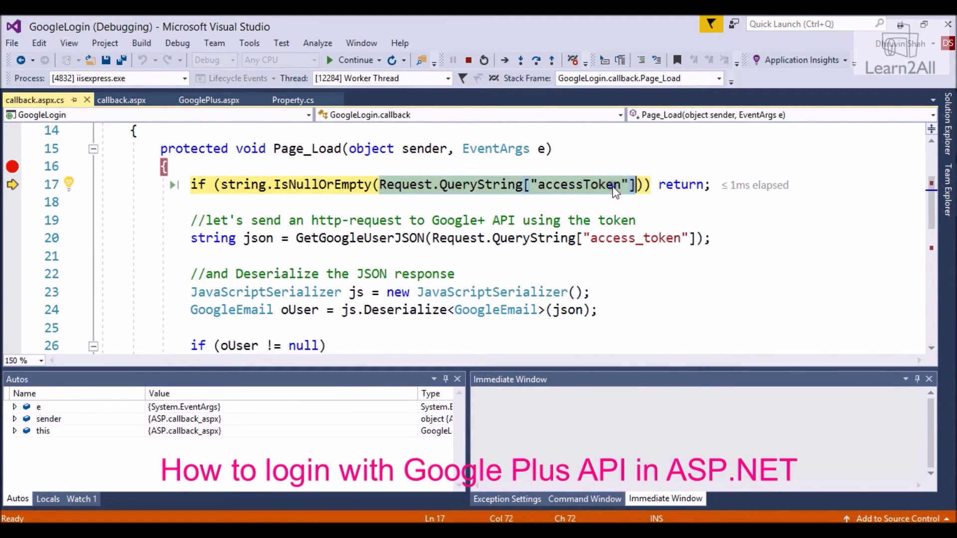
right_click(615, 187)
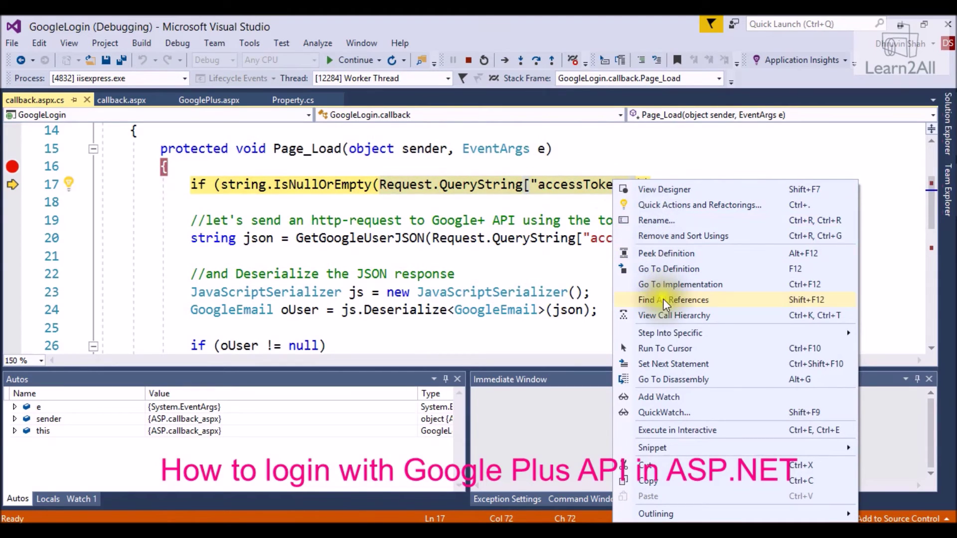
left_click(664, 413)
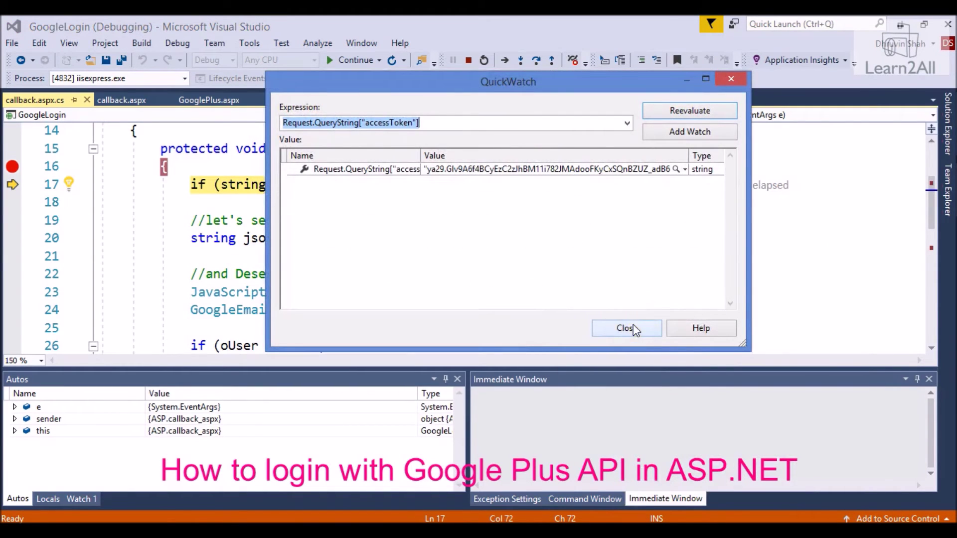
left_click(634, 328)
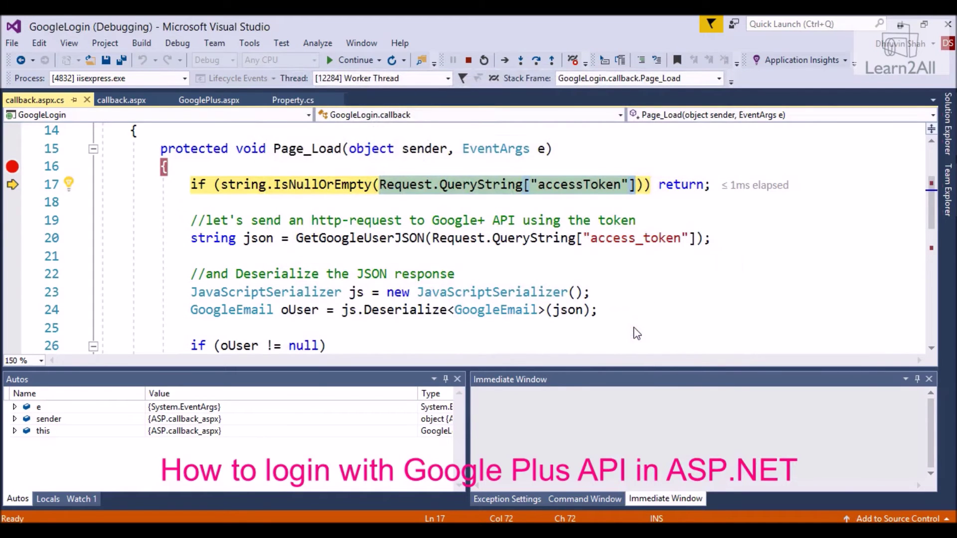
Step through GetGoogleUserJSON's web request and return the JSON to Page_Load
key("F10")
key("F11")
key("F10")
key("F10")
key("F10")
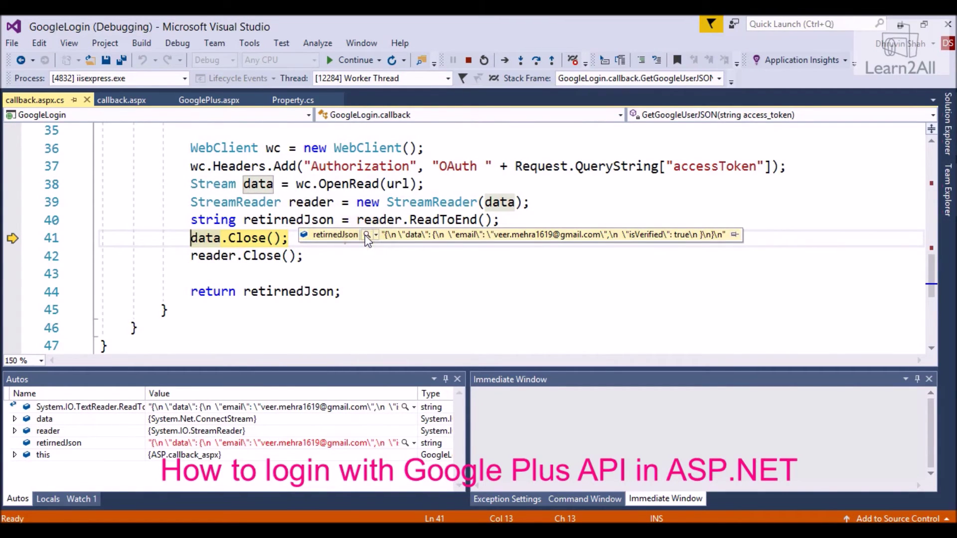
key("F10")
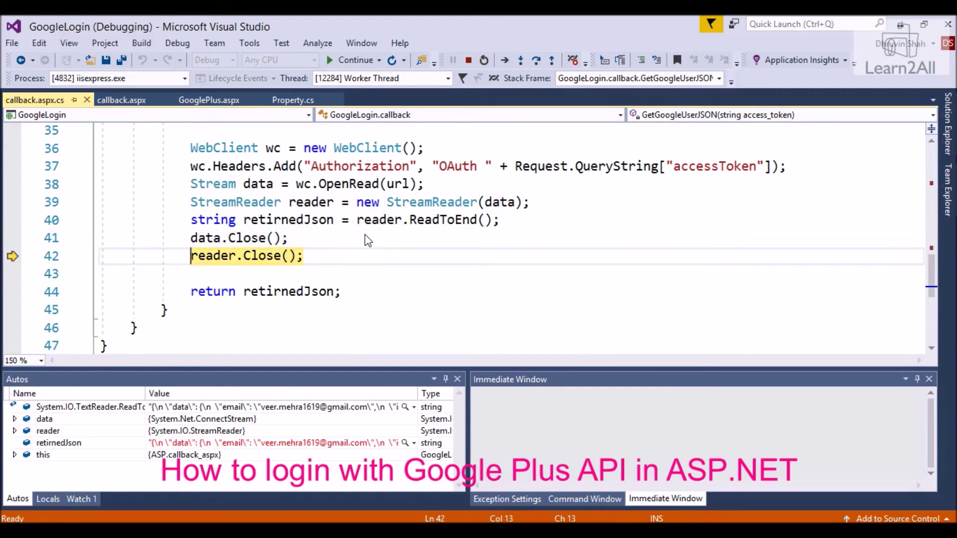
key("F10")
key("F10")
key("F10")
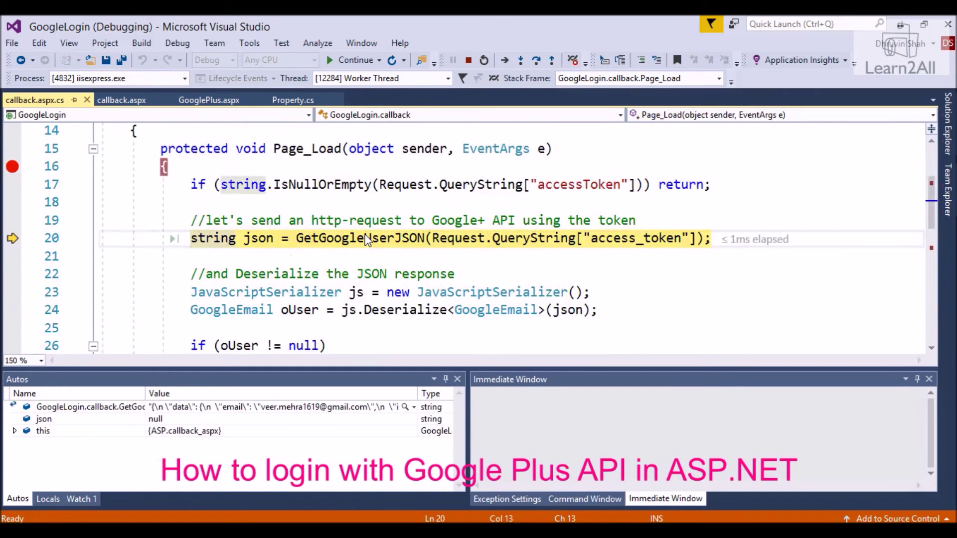
key("F10")
key("F10")
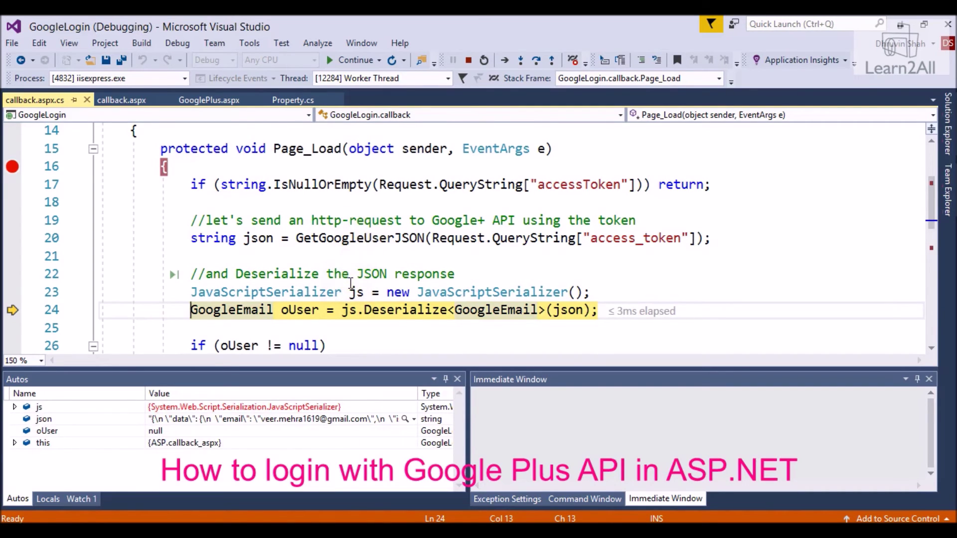
Step past deserializing into oUser and the Welcome Response.Write to the end of Page_Load
key("F10")
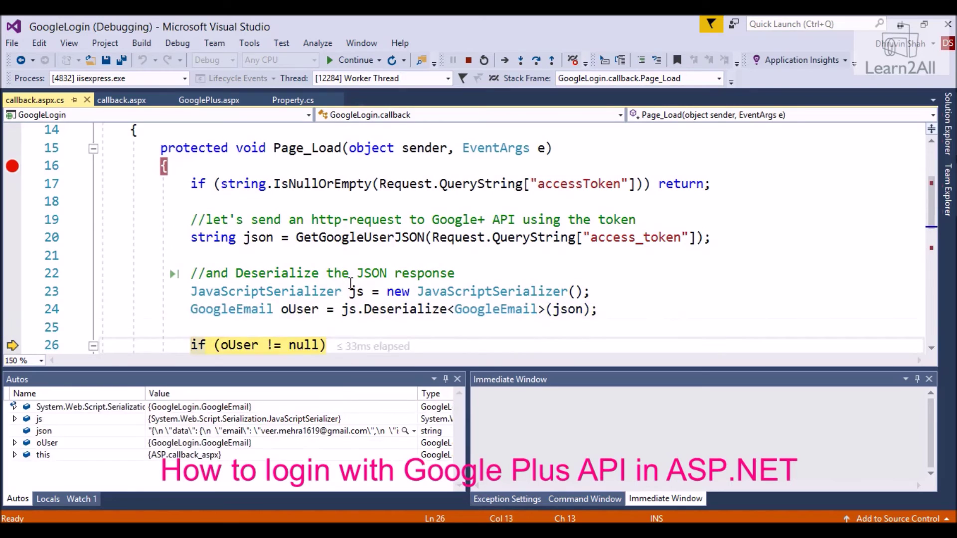
key("F10")
mouse_move(240, 344)
key("F10")
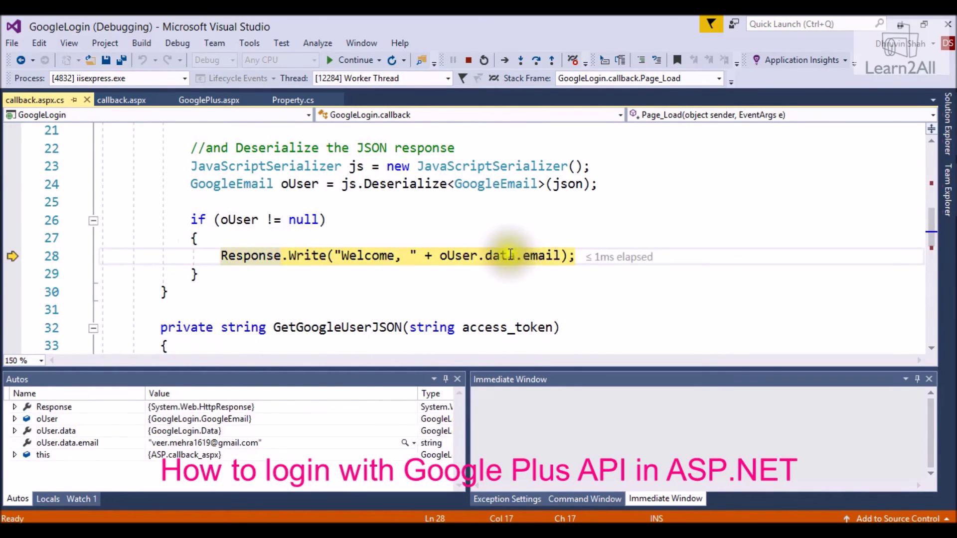
key("F10")
key("F10")
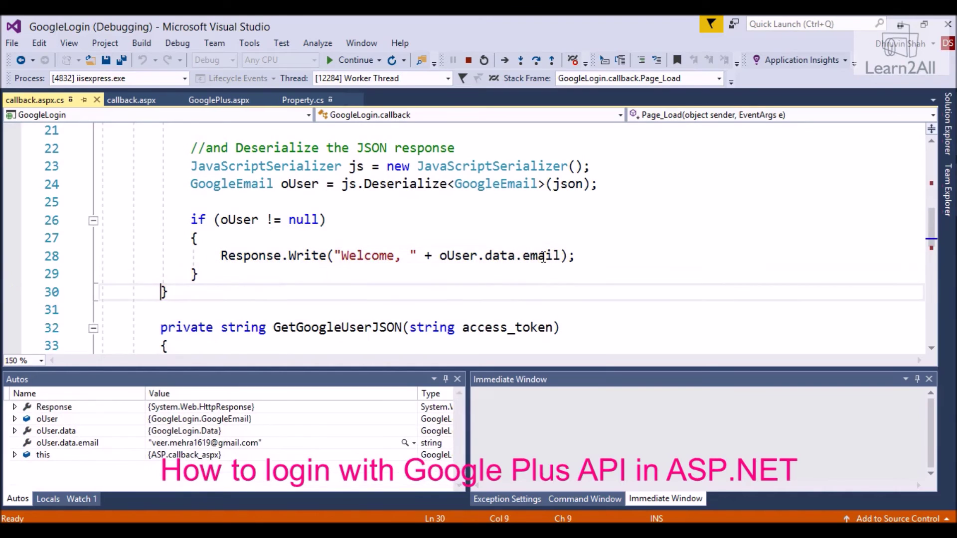
Continue with F5 so Chrome shows 'Welcome, <email>' on the callback page
key("F5")
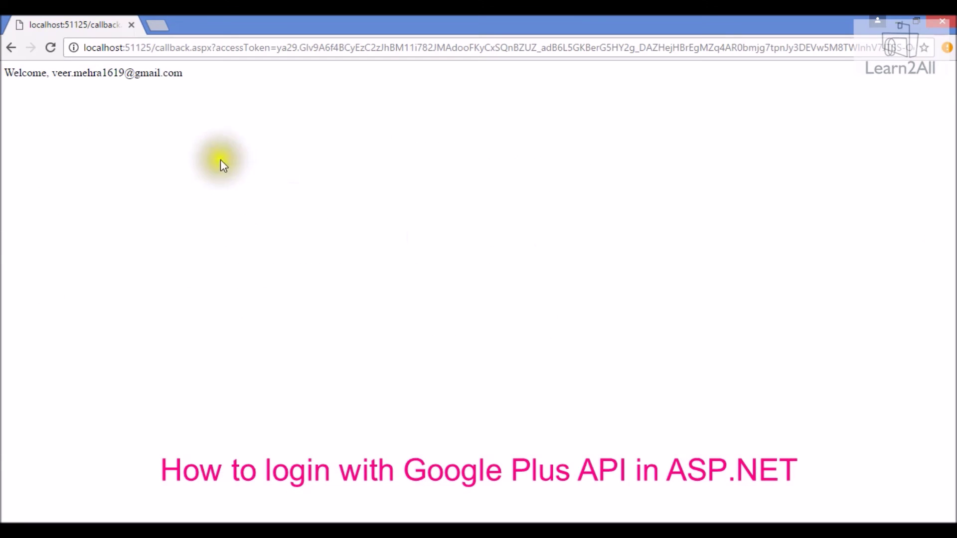